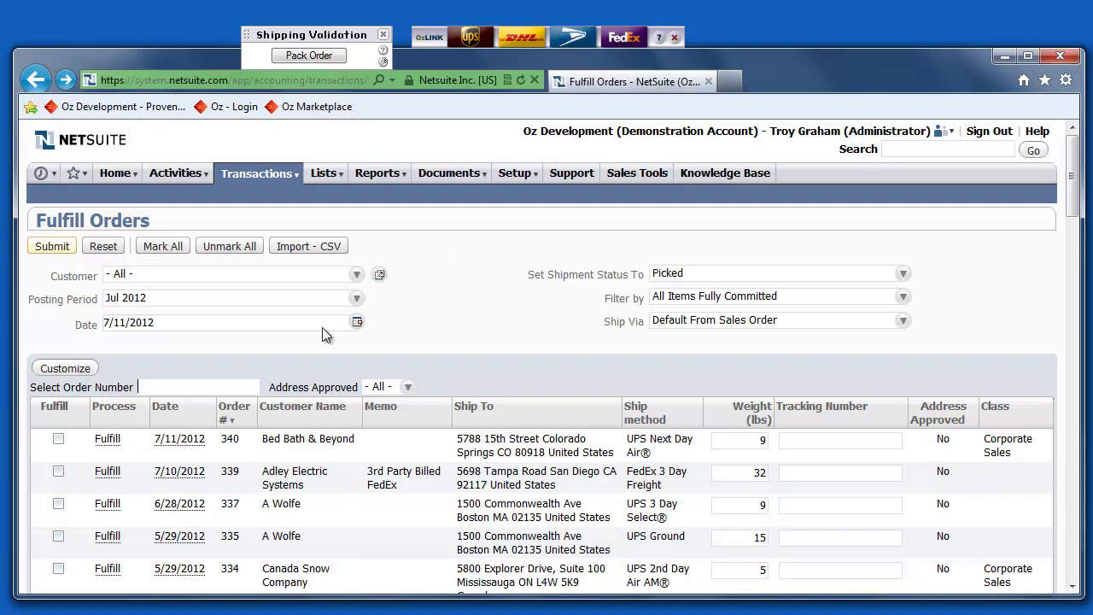
Step: Start packing the Bed Bath & Beyond order's fulfillment and add one item 5001 and one item 5002 to box 1
click(108, 440)
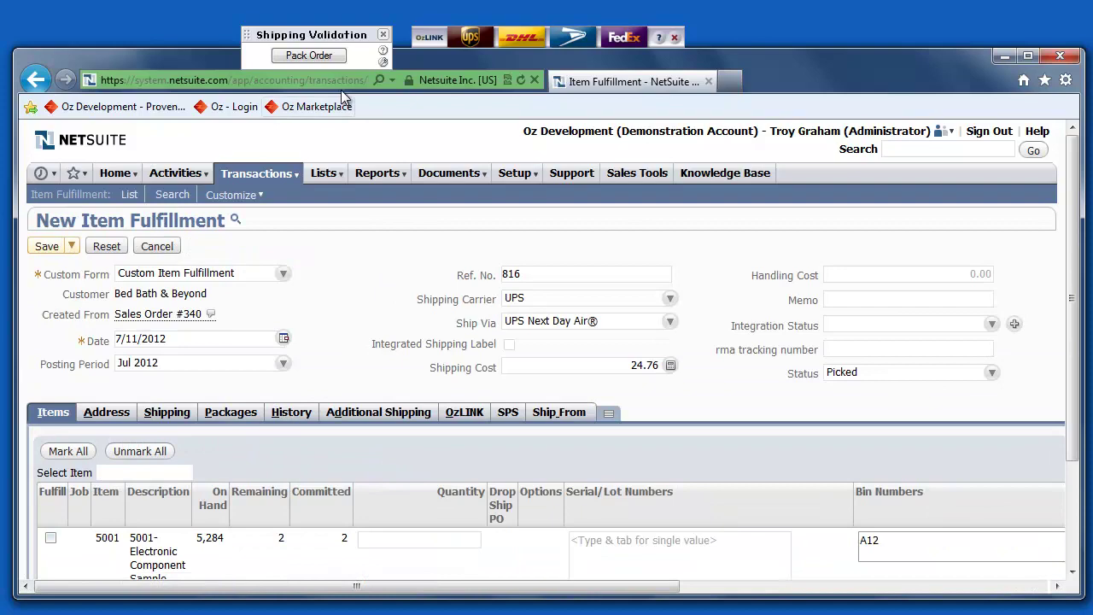
click(317, 55)
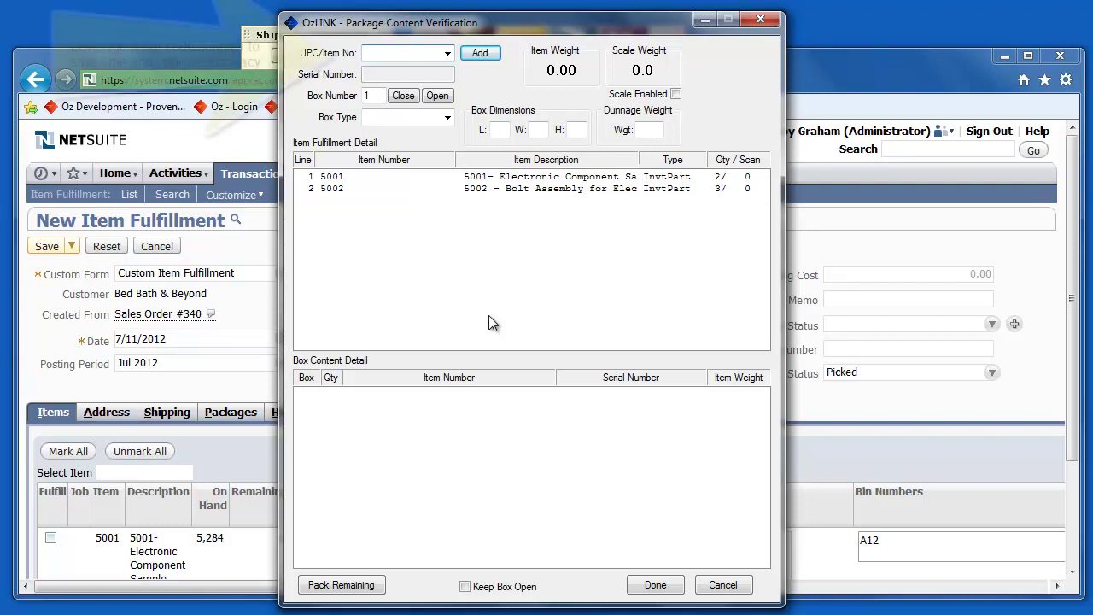
text(5001)
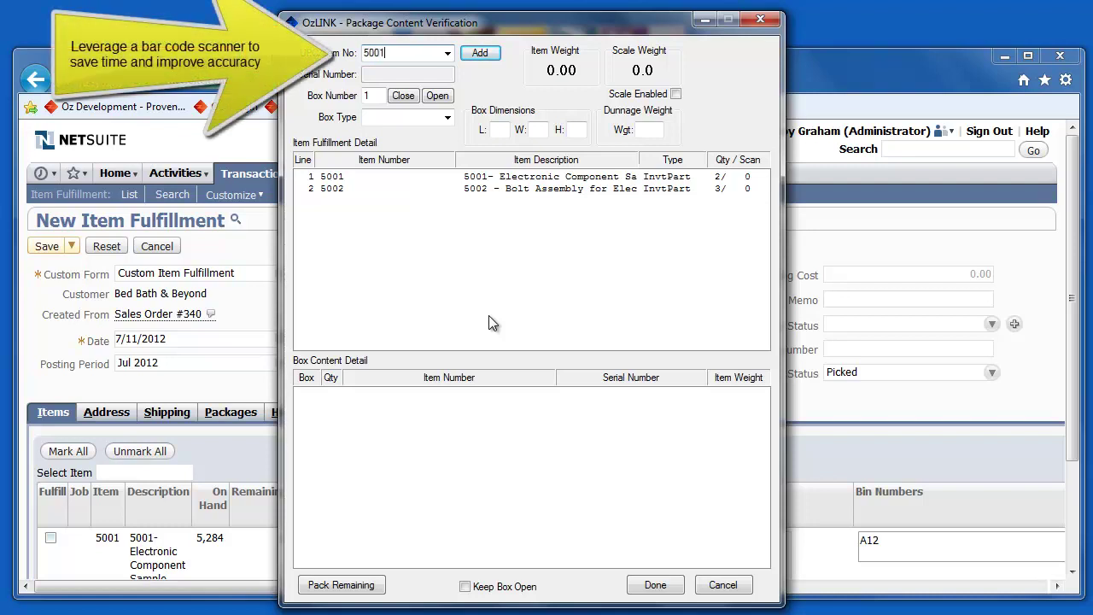
key(Return)
text(5002)
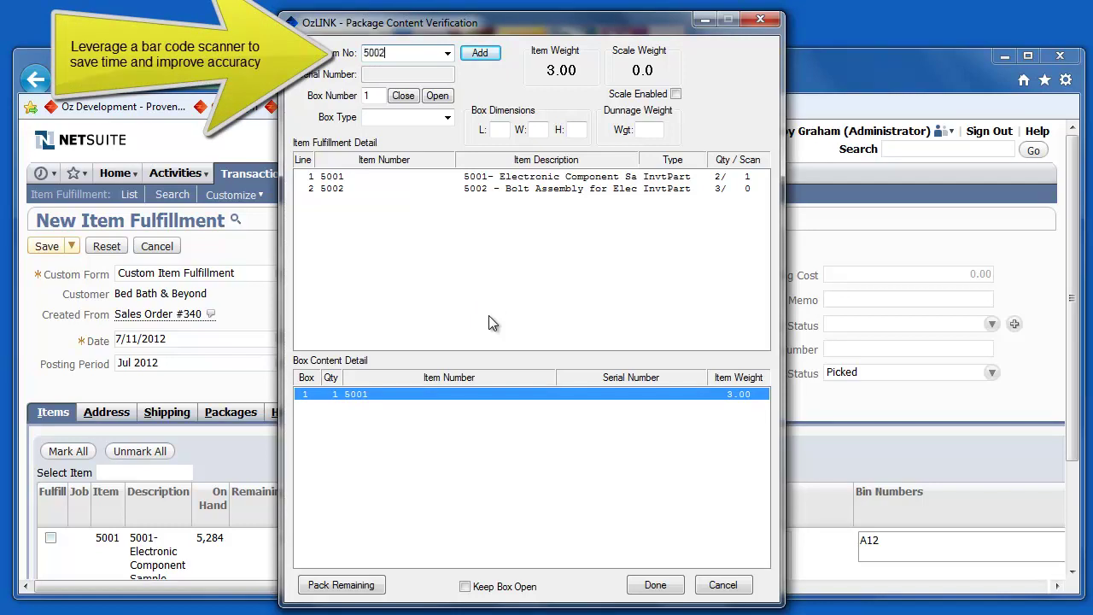
key(Return)
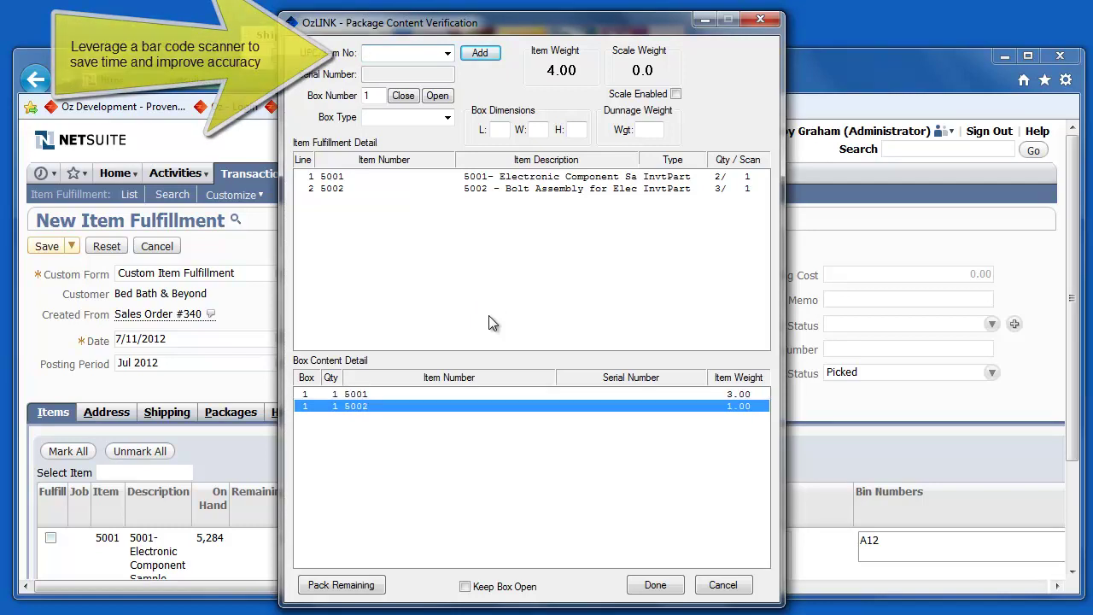
Step: Assign box type 2 to box 1 and close the box
click(447, 117)
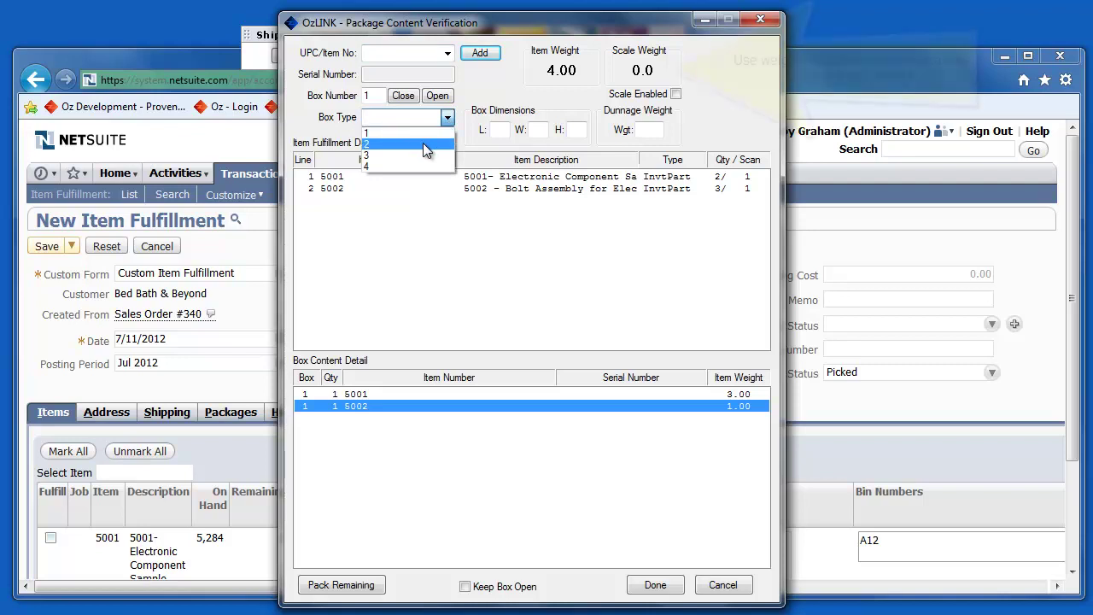
click(423, 143)
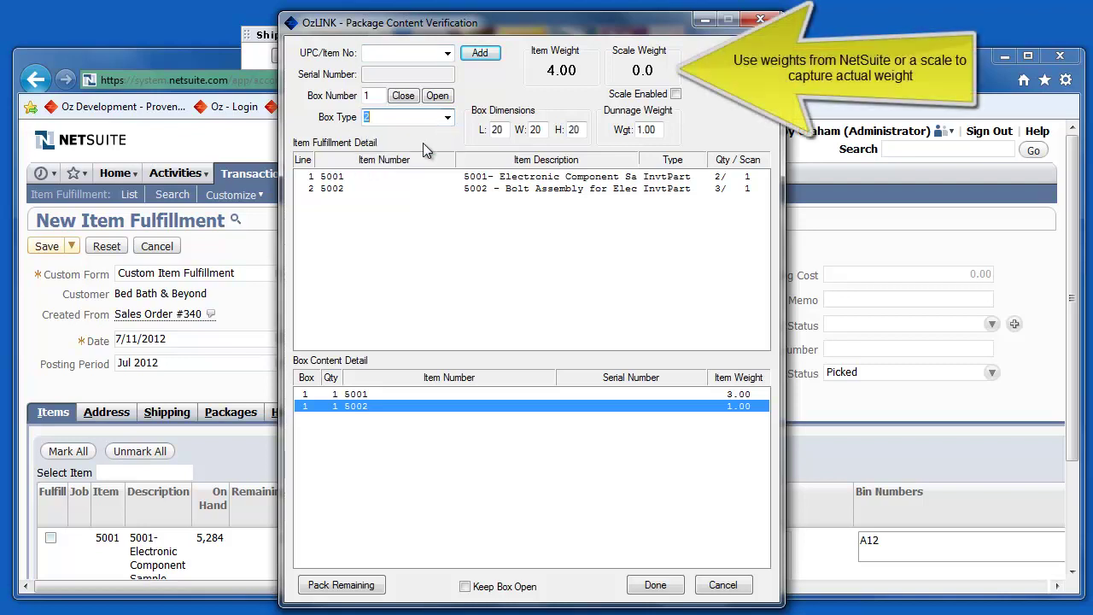
click(404, 97)
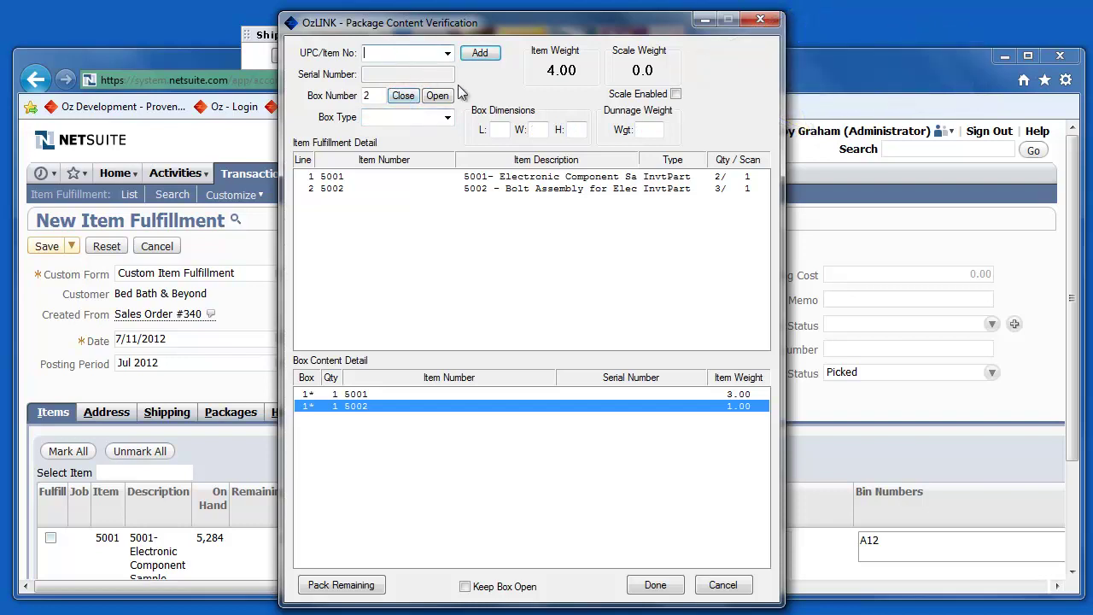
Step: Add one item 5001 to box 2, assign it box type 1 and close the box
text(5001)
key(Return)
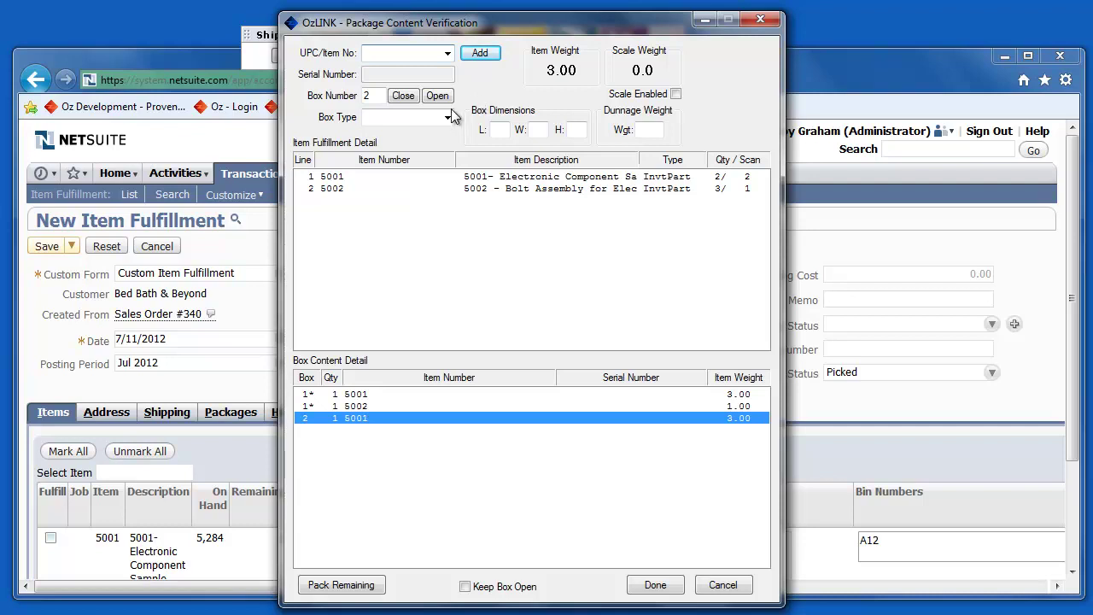
click(447, 117)
click(407, 130)
click(405, 96)
Step: Add one item 5002 to box 3
text(5002)
key(Return)
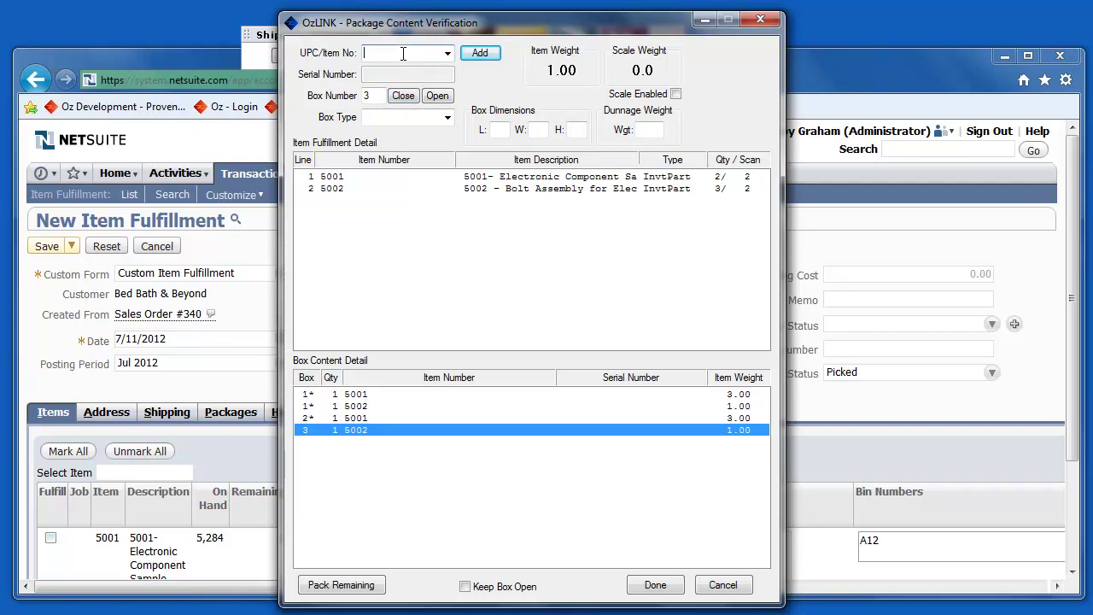
Step: Try to add item 5006 to box 3
text(5006)
key(Return)
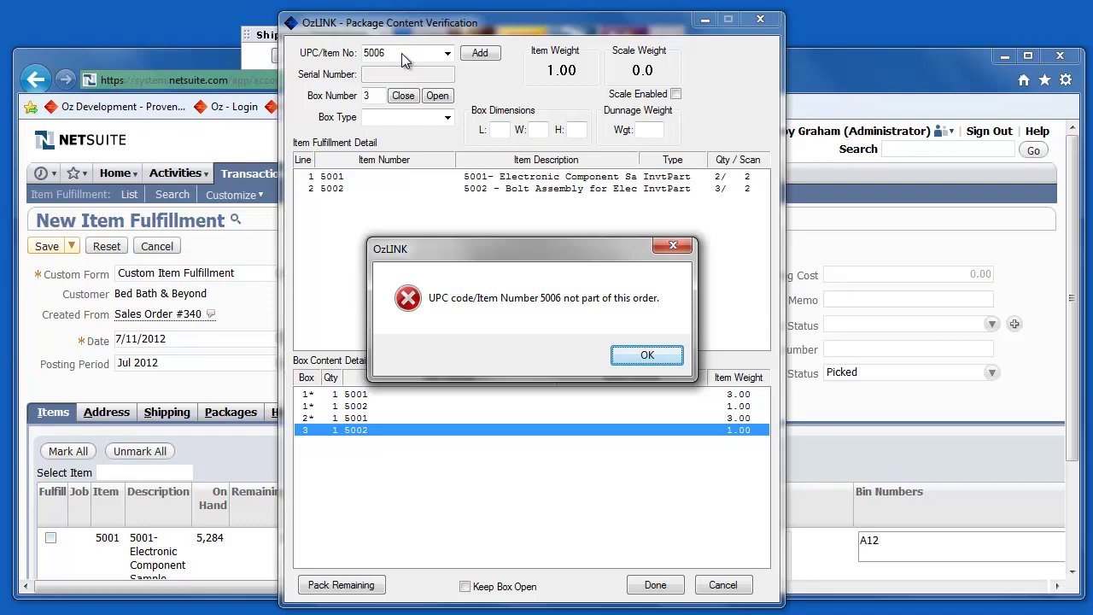
key(Return)
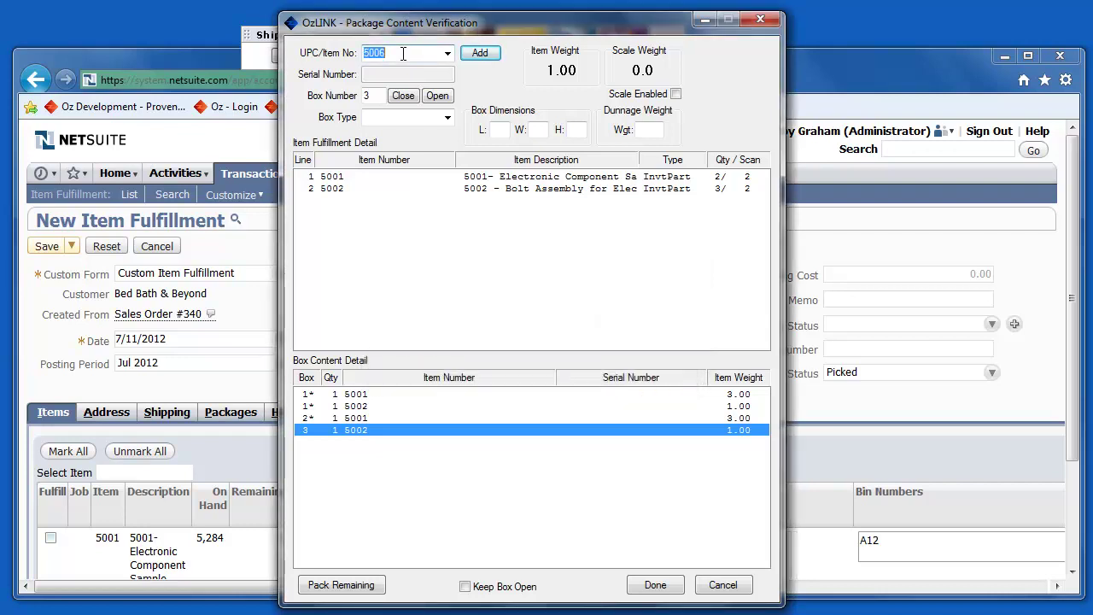
Step: Add another item 5002 to box 3, close it as box type 1 and complete the package verification
text(5002)
key(Return)
click(448, 117)
click(393, 129)
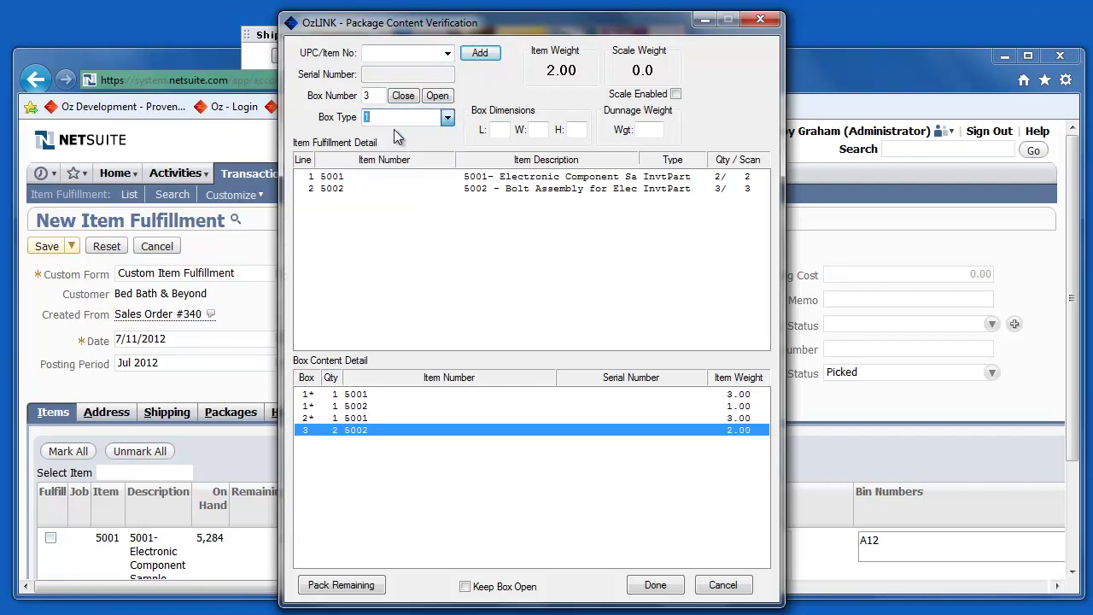
click(404, 97)
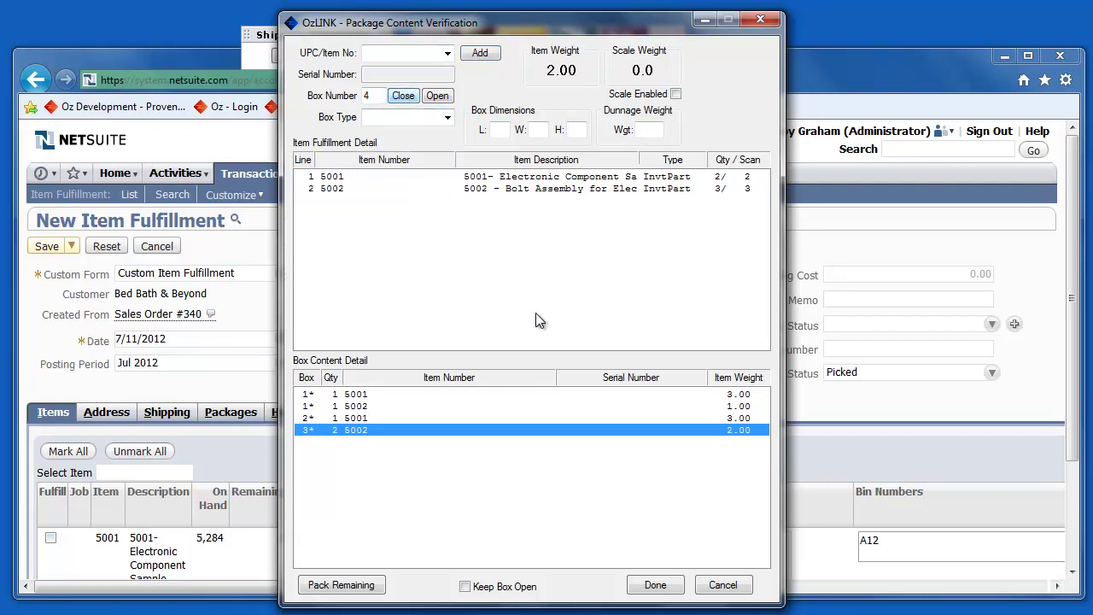
click(655, 585)
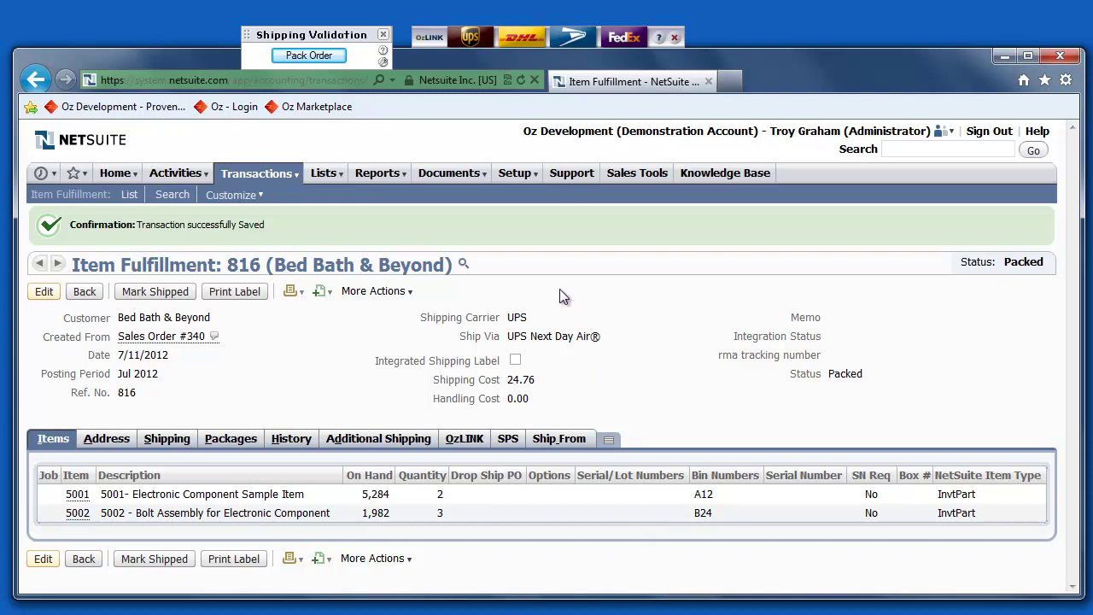
Step: Send the packed fulfillment to UPS WorldShip and process the shipment, putting the label preview away
click(472, 39)
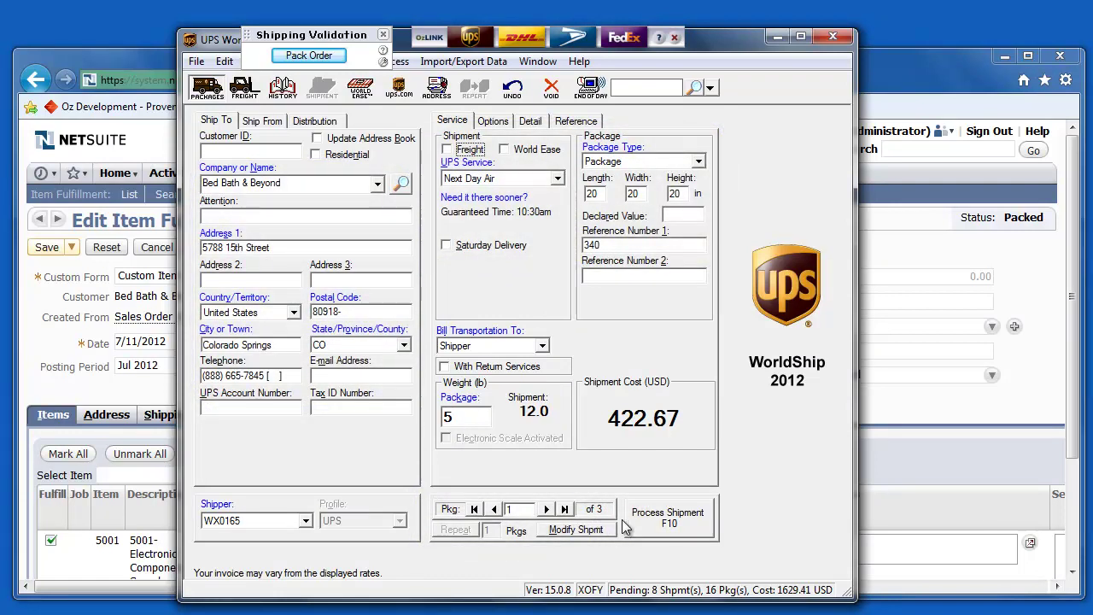
click(667, 517)
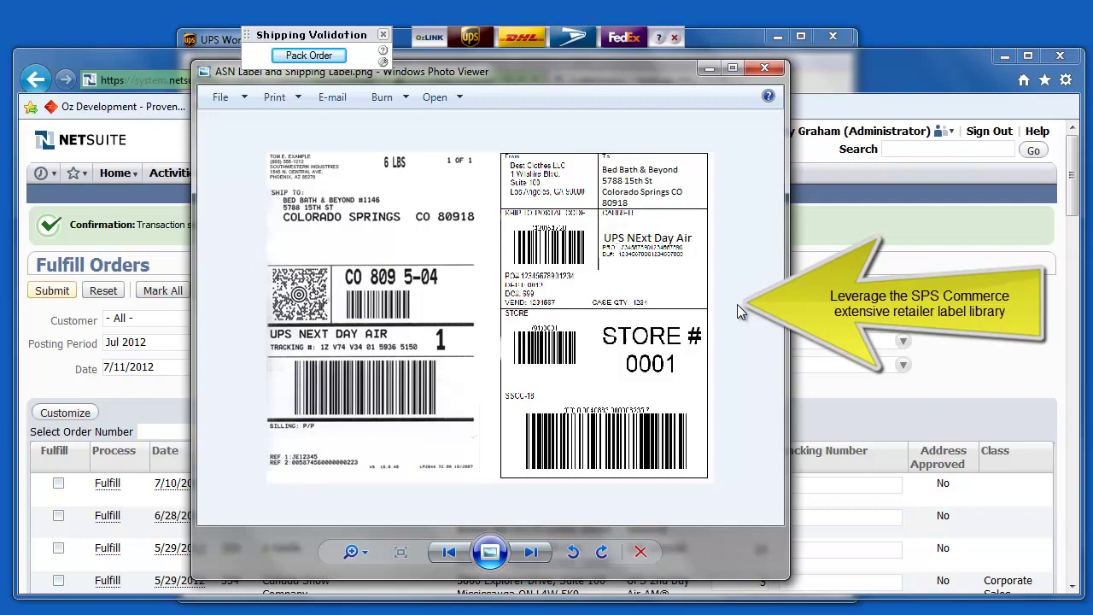
click(708, 70)
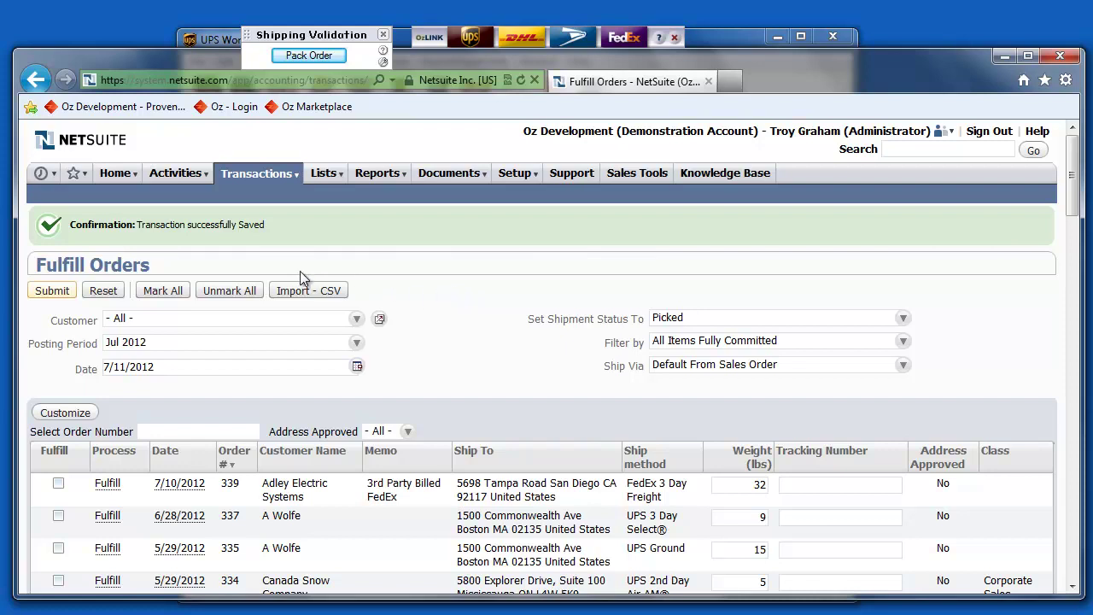
Step: Open the Bed Bath & Beyond item fulfillment from the recent records and review its SPS package details
mouse_move(41, 173)
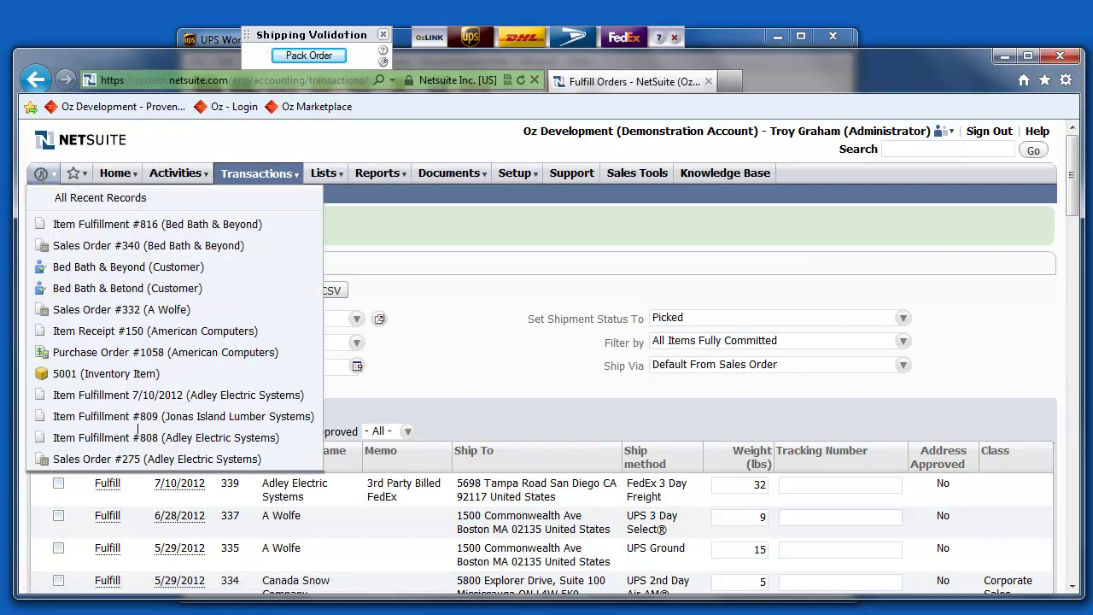
click(60, 225)
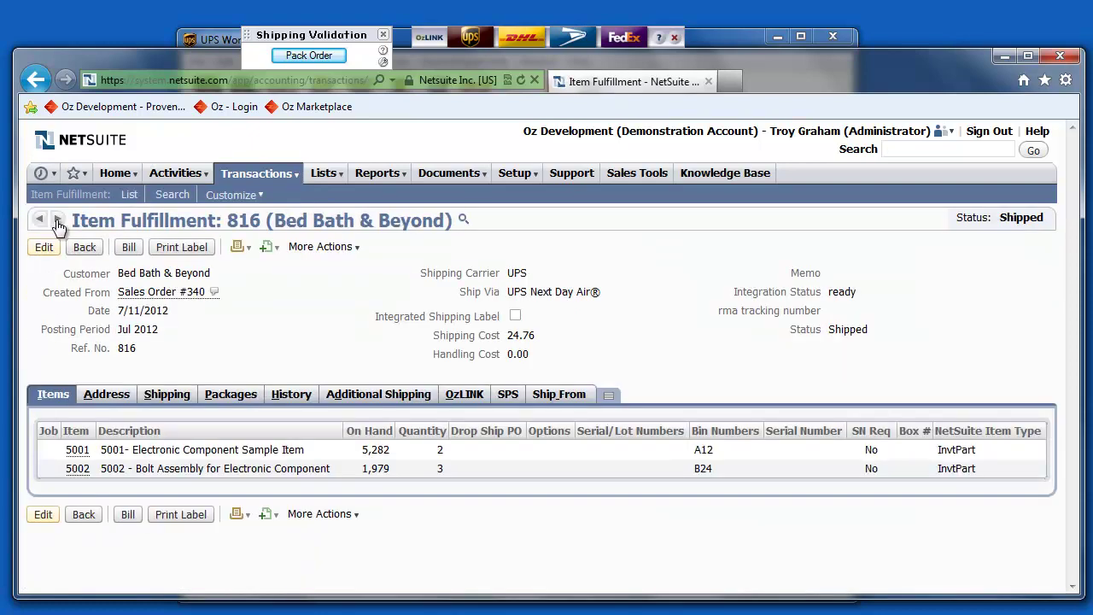
click(508, 395)
scroll(411, 435, down, 3)
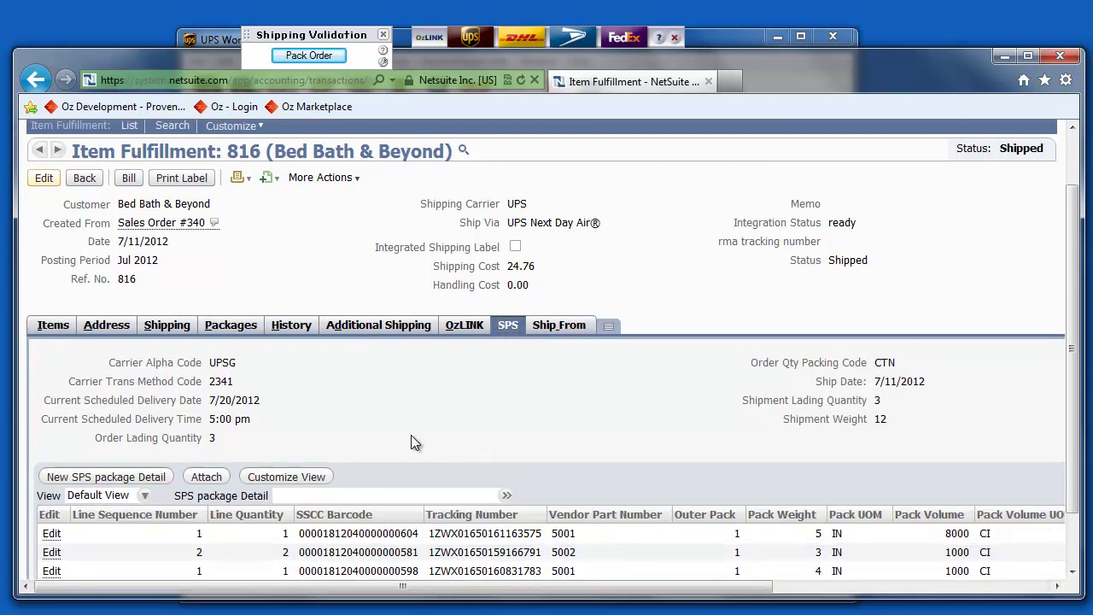